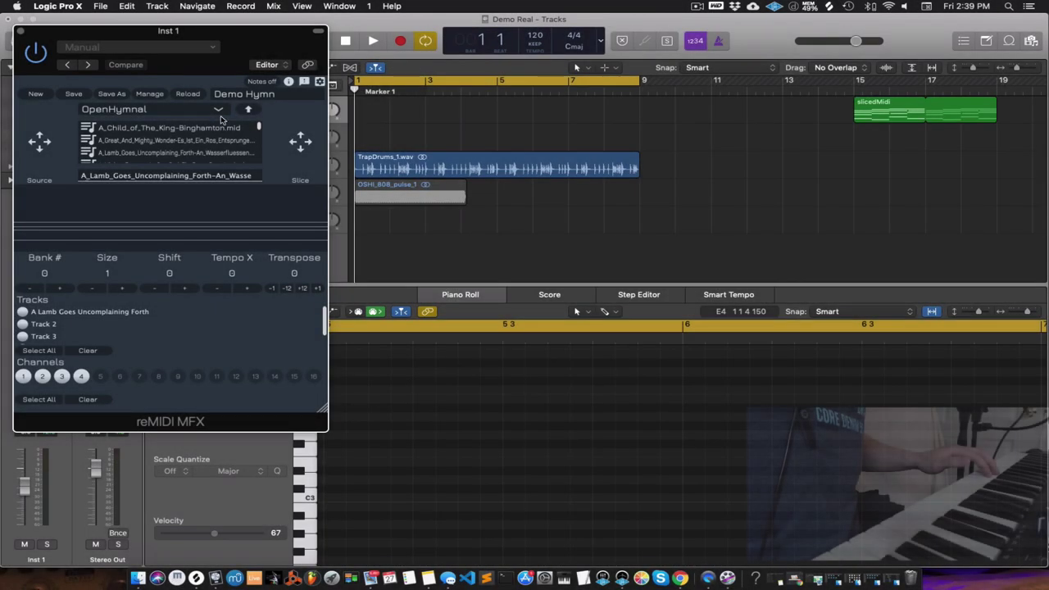
- Switch reMIDI's MIDI source to Factory MIDI
{"action": "left_click", "coordinate": [223, 110]}
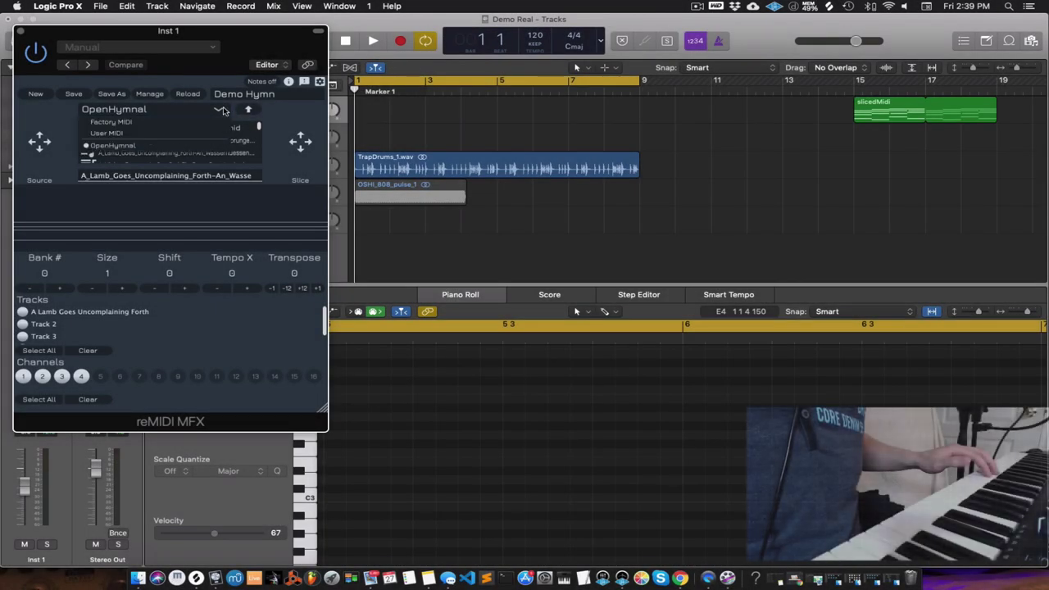
{"action": "left_click", "coordinate": [177, 123]}
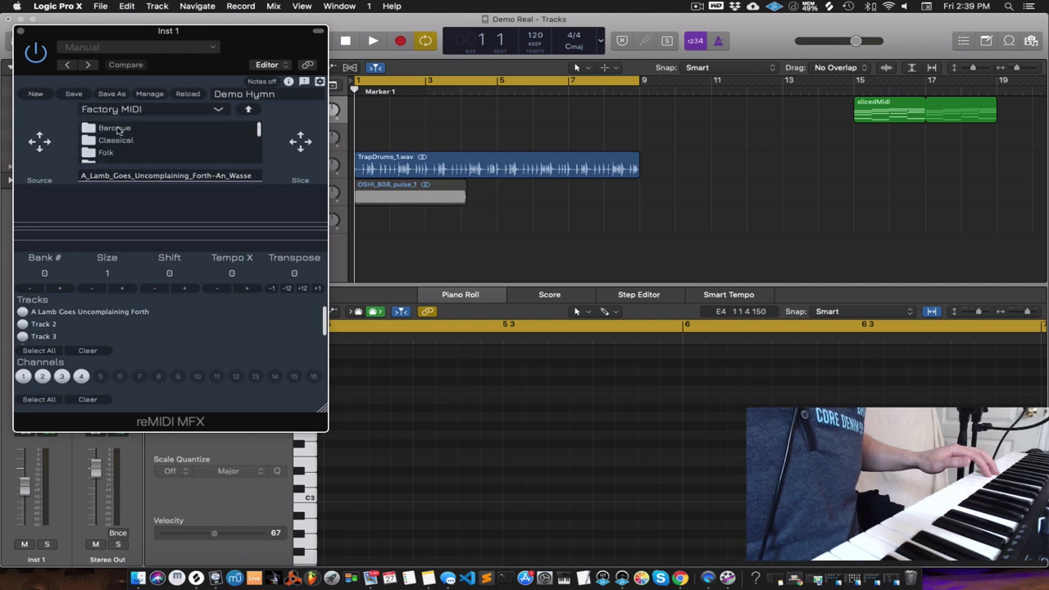
{"action": "scroll", "coordinate": [118, 131], "scroll_direction": "down", "scroll_amount": 3}
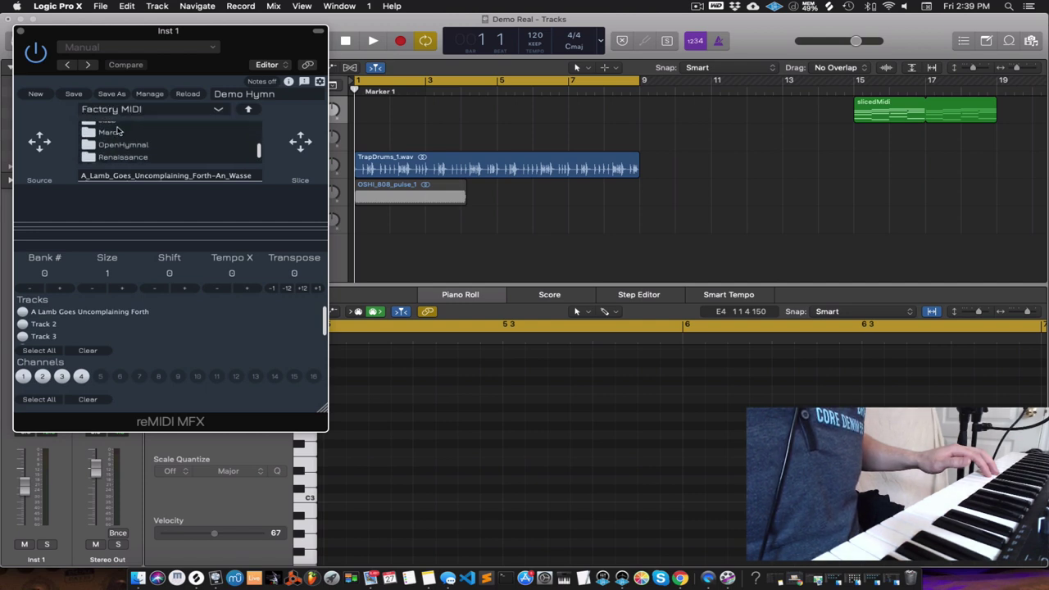
{"action": "scroll", "coordinate": [114, 135], "scroll_direction": "up", "scroll_amount": 2}
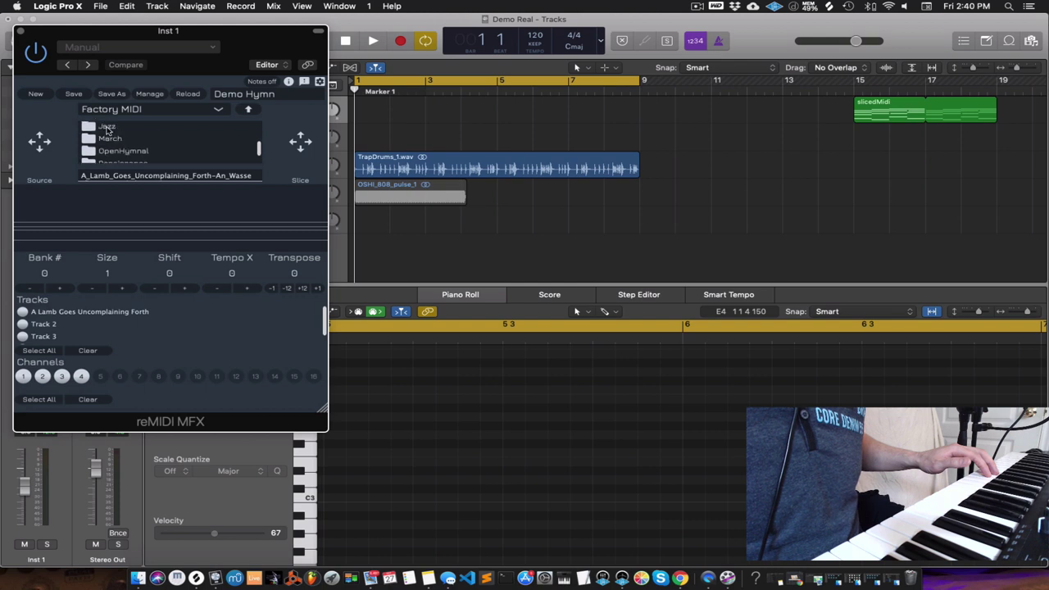
- Open the OpenHymnal folder and load the A_Lamb_Goes_Uncomplaining hymn into reMIDI
{"action": "left_click", "coordinate": [107, 129]}
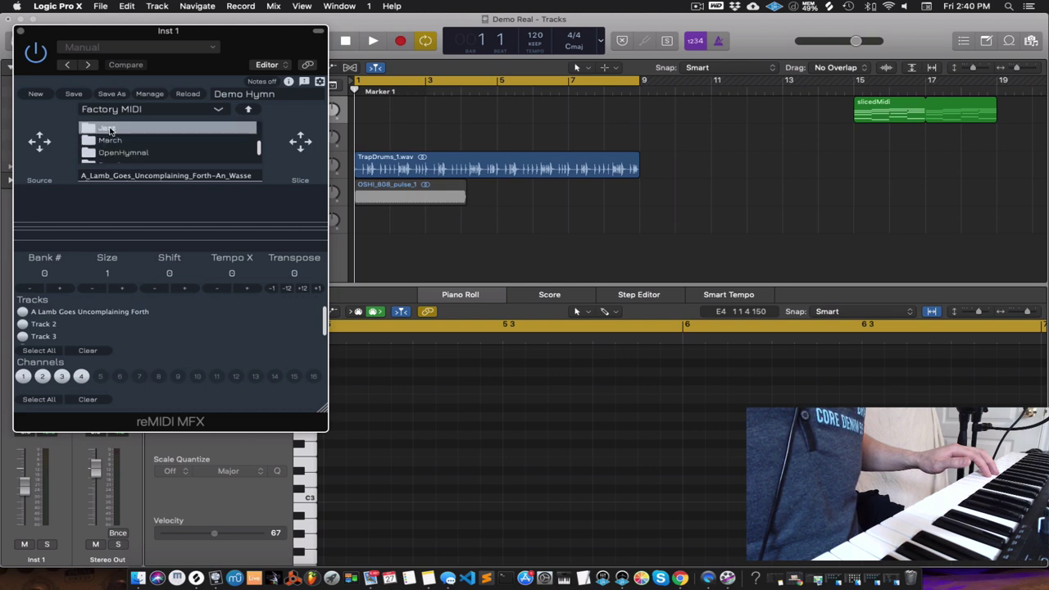
{"action": "scroll", "coordinate": [111, 131], "scroll_direction": "down", "scroll_amount": 2}
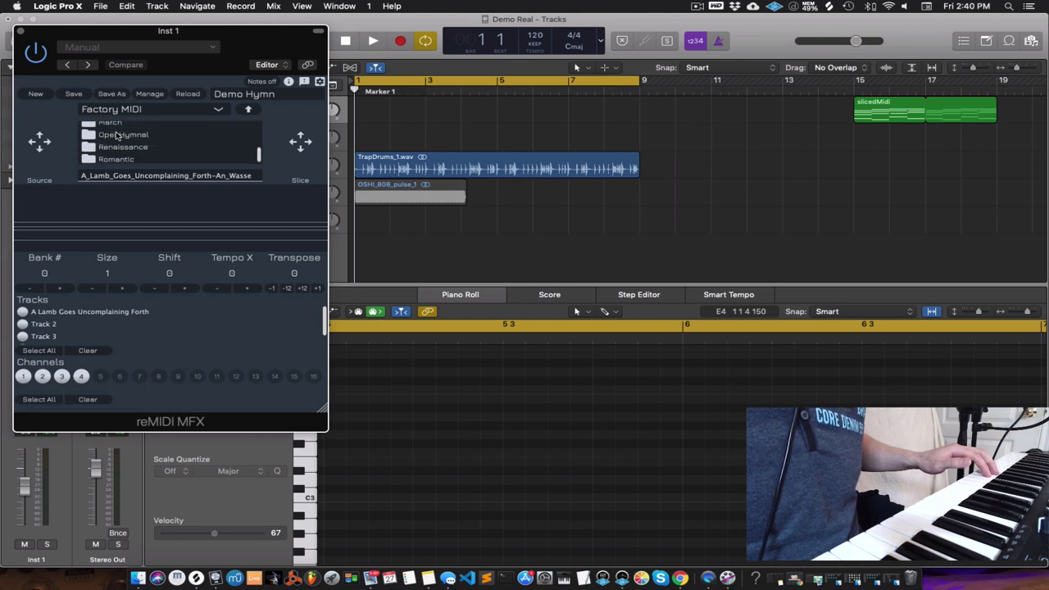
{"action": "left_click", "coordinate": [117, 135]}
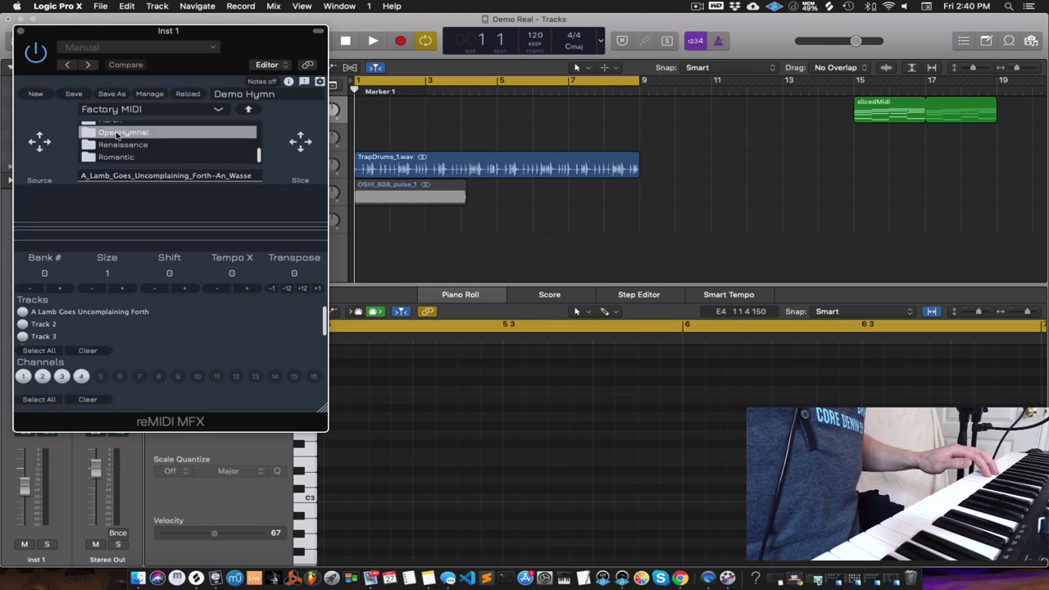
{"action": "double_click", "coordinate": [117, 134]}
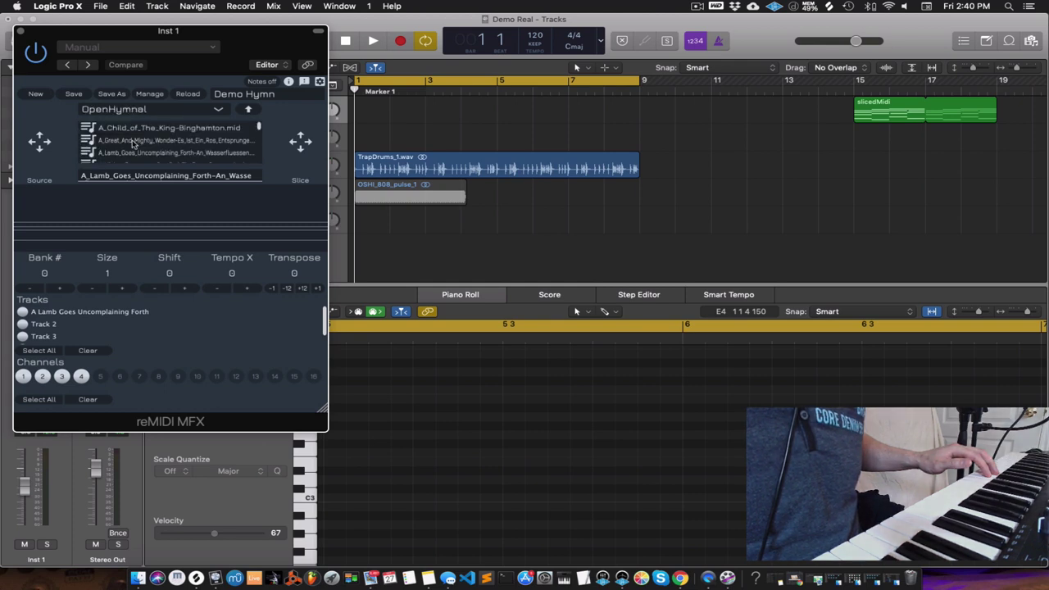
{"action": "scroll", "coordinate": [136, 145], "scroll_direction": "down", "scroll_amount": 1}
{"action": "left_click", "coordinate": [138, 174]}
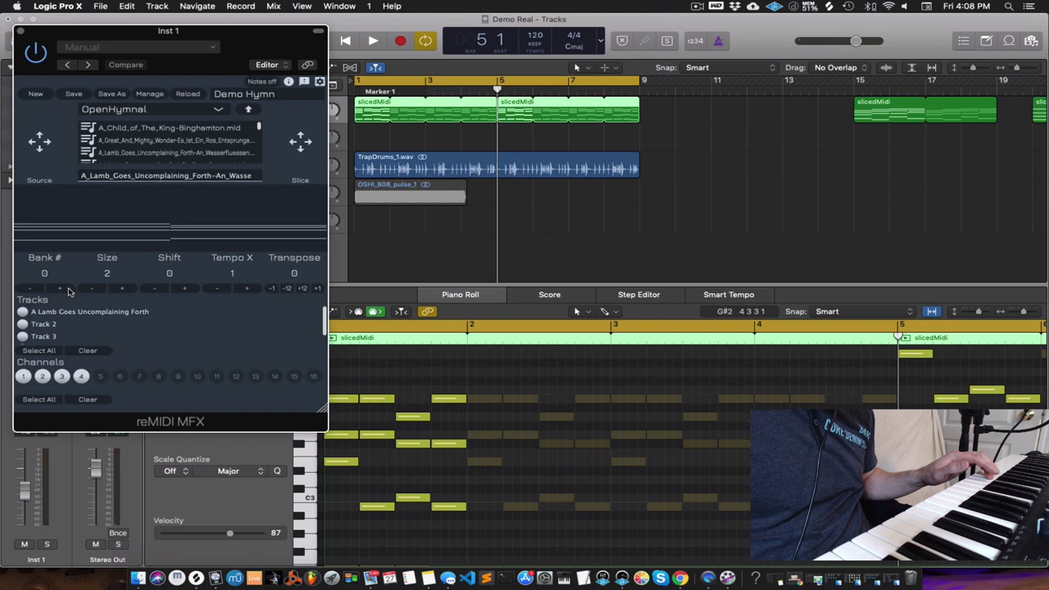
- Step reMIDI's Bank # up twice and raise the slice Size to 14
{"action": "left_click", "coordinate": [69, 290]}
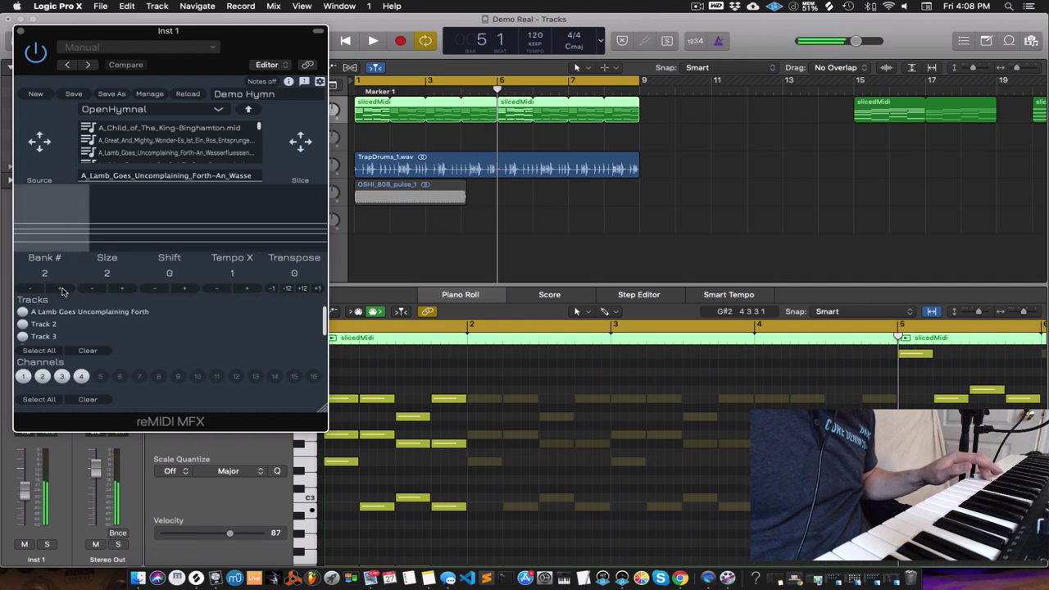
{"action": "left_click", "coordinate": [62, 289]}
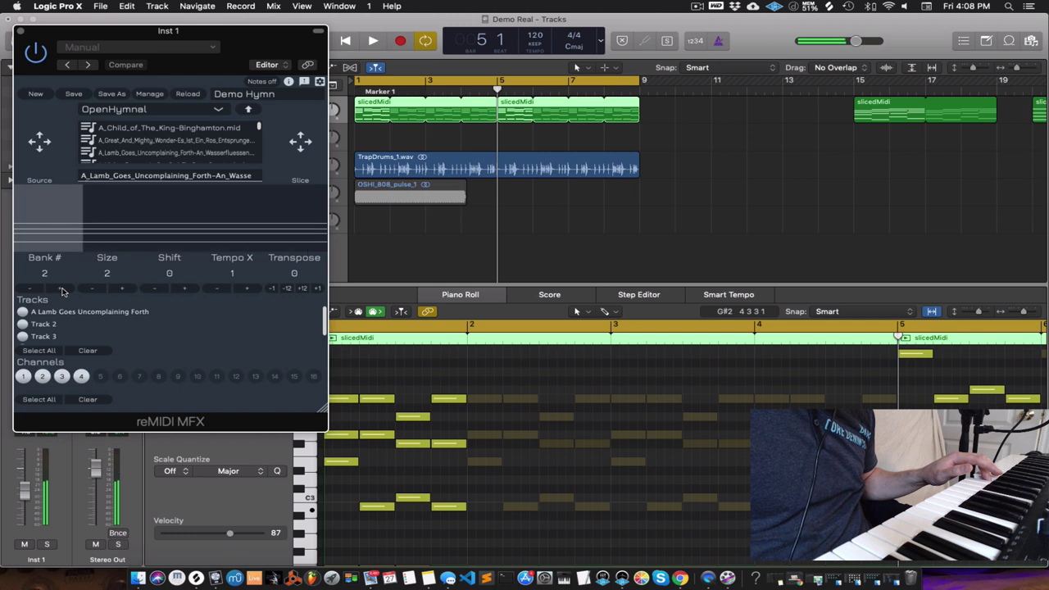
{"action": "left_click", "coordinate": [122, 288]}
{"action": "left_click", "coordinate": [121, 289]}
{"action": "left_click", "coordinate": [121, 289]}
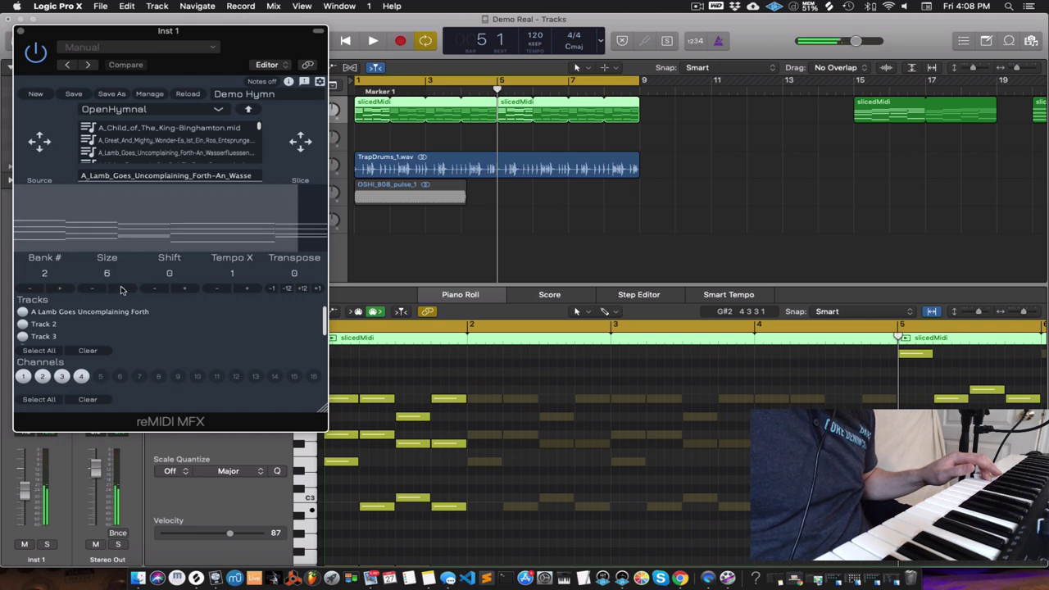
{"action": "left_click", "coordinate": [121, 288]}
{"action": "left_click", "coordinate": [121, 288]}
{"action": "left_click", "coordinate": [121, 289]}
{"action": "left_click", "coordinate": [122, 289]}
{"action": "left_click", "coordinate": [122, 288]}
{"action": "left_click", "coordinate": [121, 289]}
{"action": "left_click", "coordinate": [121, 289]}
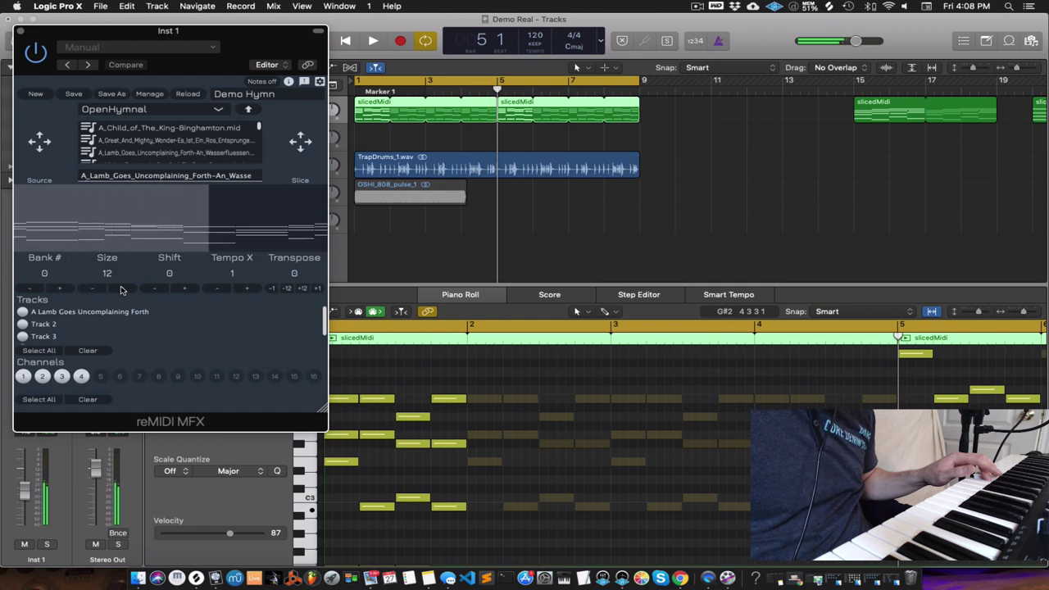
{"action": "left_click", "coordinate": [121, 288]}
{"action": "left_click", "coordinate": [120, 289]}
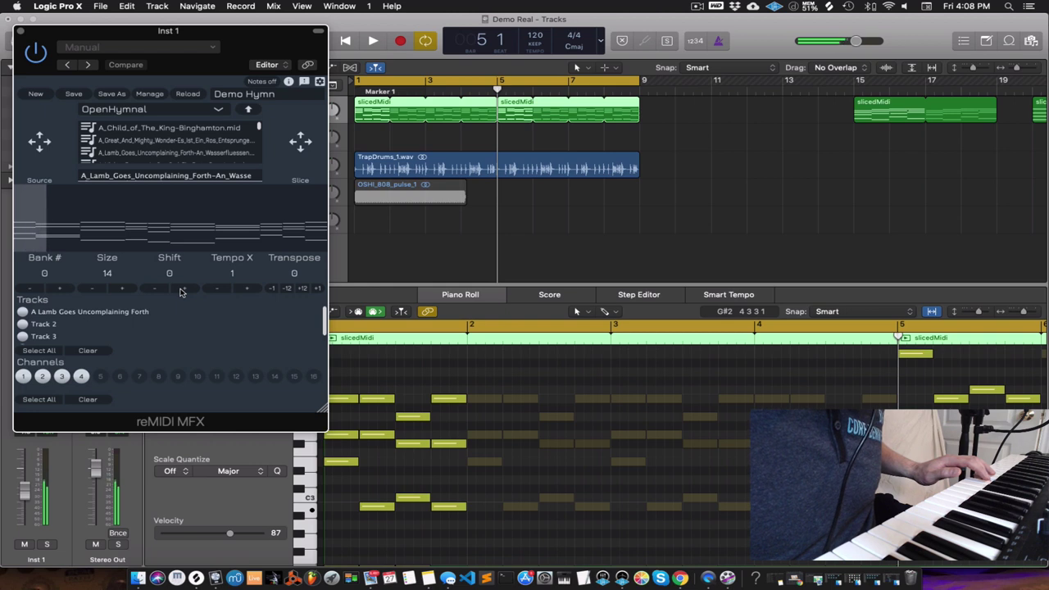
- Move reMIDI's slice Shift forward step by step to 3.5
{"action": "left_click", "coordinate": [182, 291]}
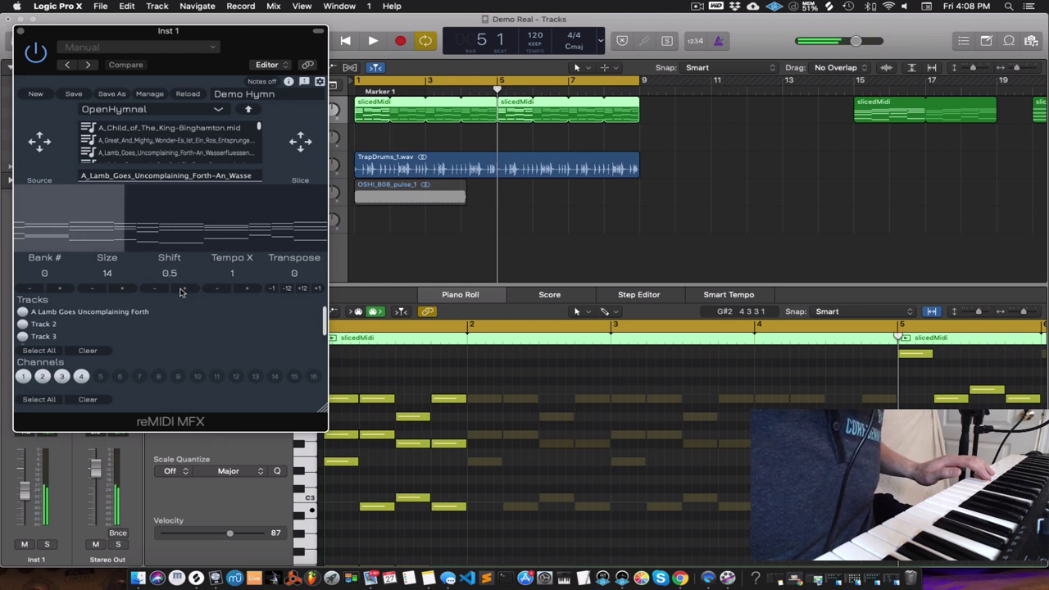
{"action": "left_click", "coordinate": [182, 291]}
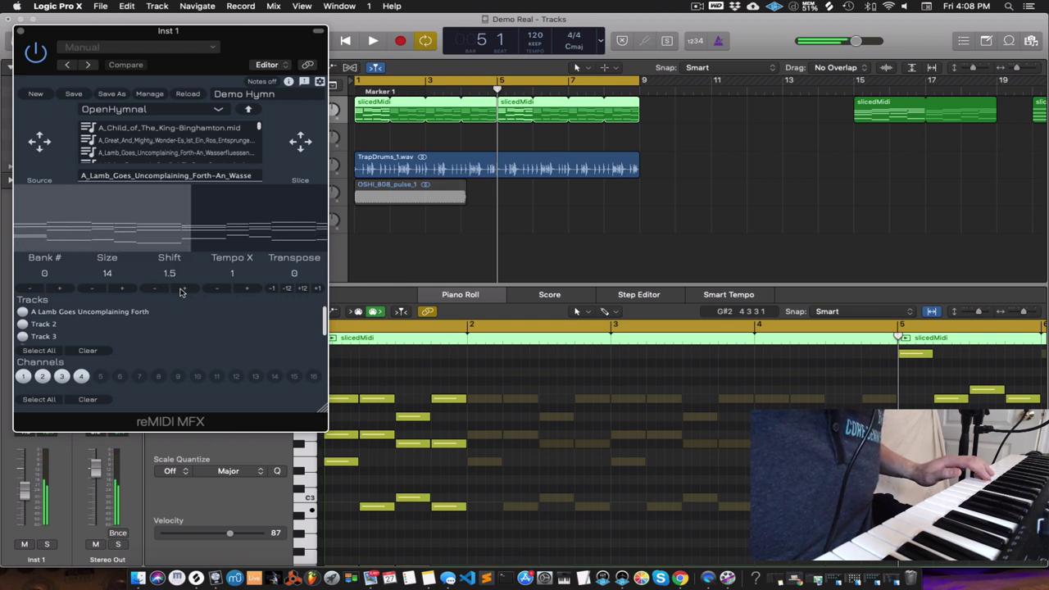
{"action": "left_click", "coordinate": [182, 291]}
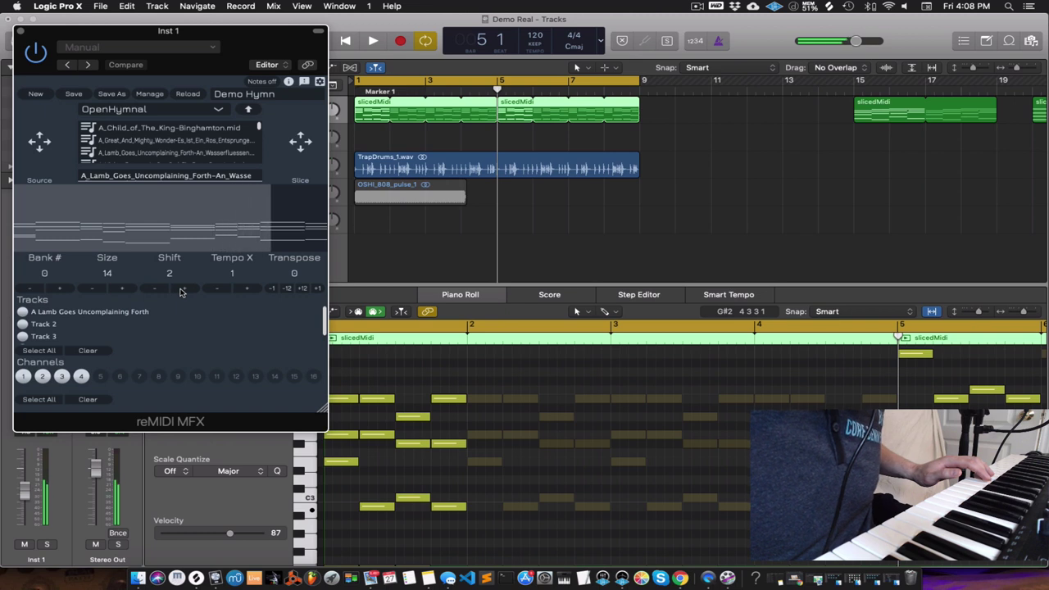
{"action": "left_click", "coordinate": [182, 291]}
{"action": "left_click", "coordinate": [182, 291]}
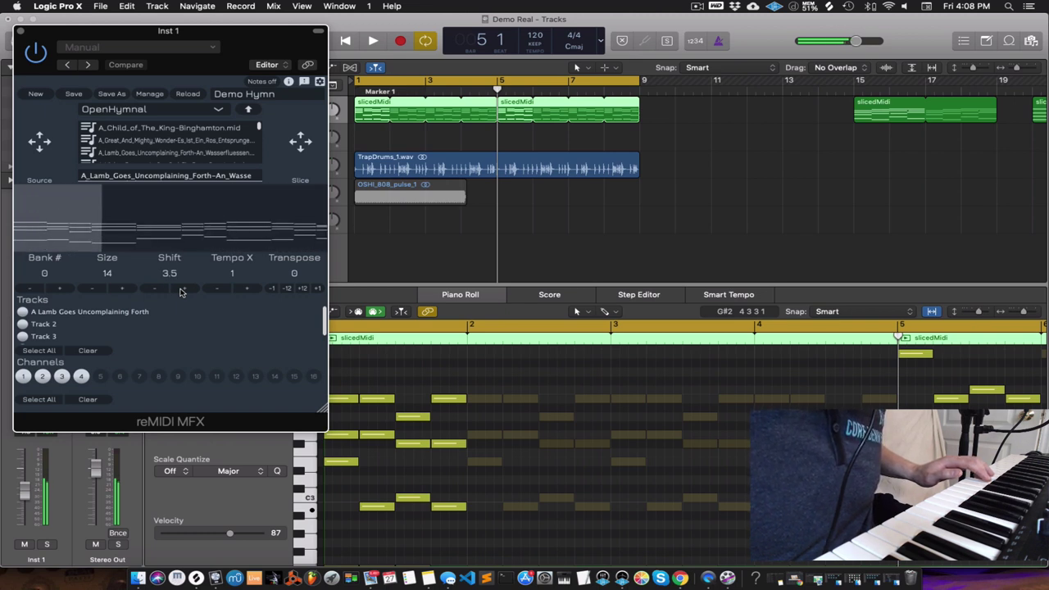
- Reduce the slice Size to 2 and lower Shift back to 1
{"action": "left_click", "coordinate": [93, 289]}
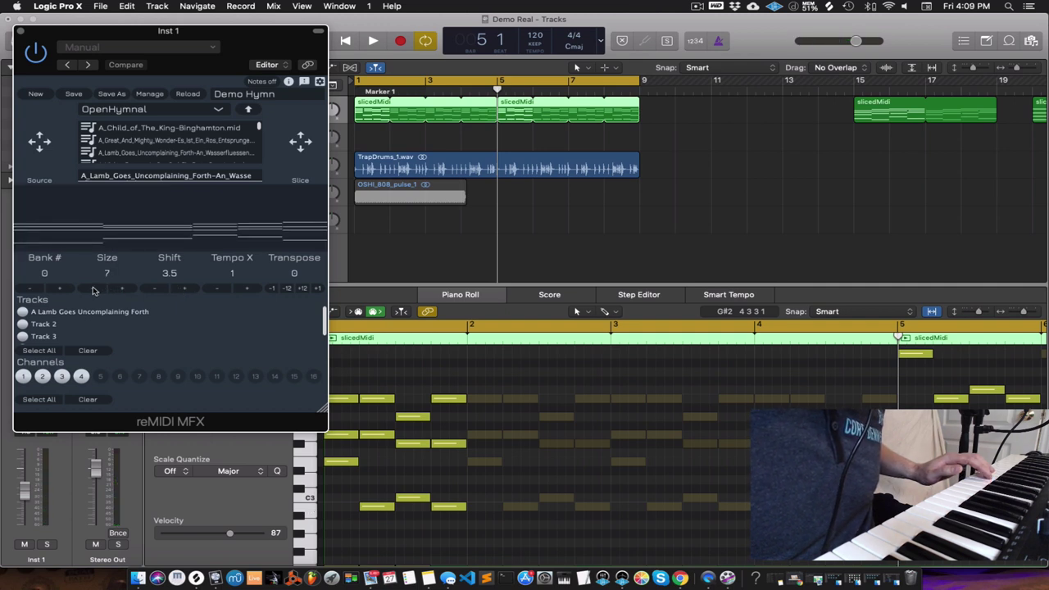
{"action": "left_click", "coordinate": [92, 291]}
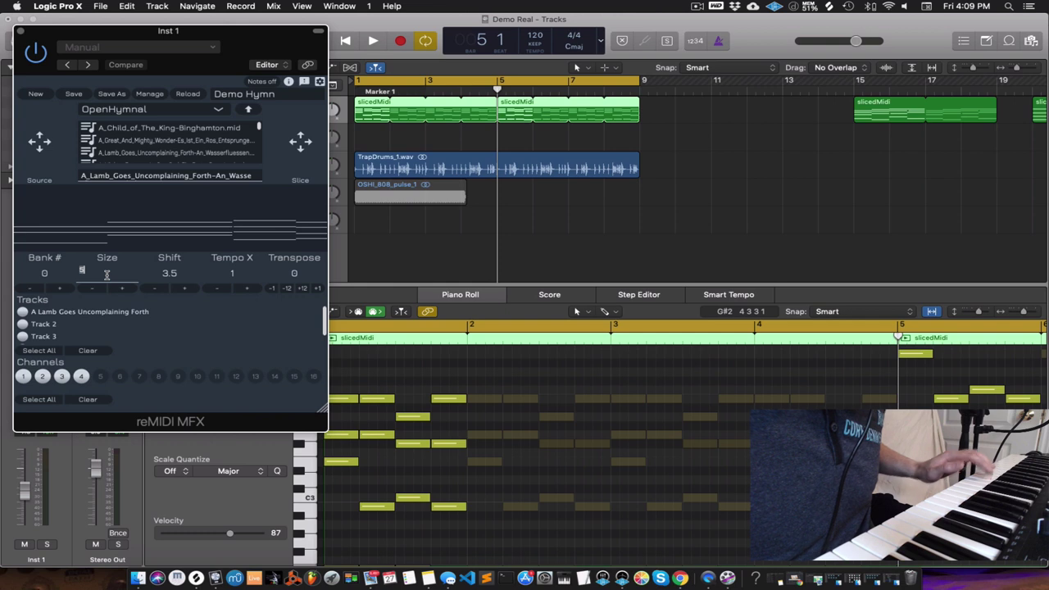
{"action": "type", "text": "2"}
{"action": "key", "text": "Return"}
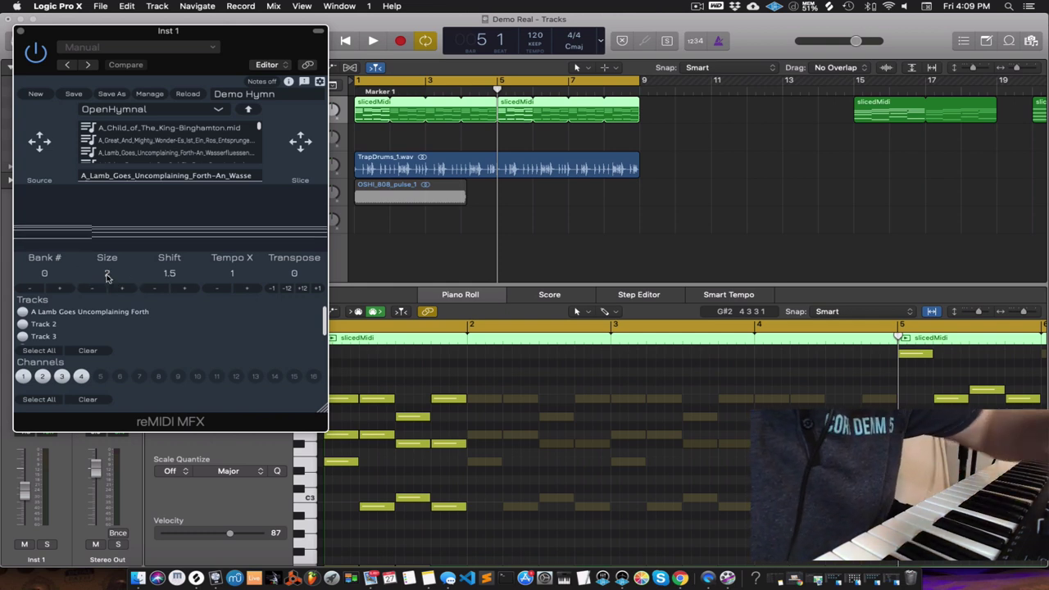
{"action": "left_click", "coordinate": [160, 290]}
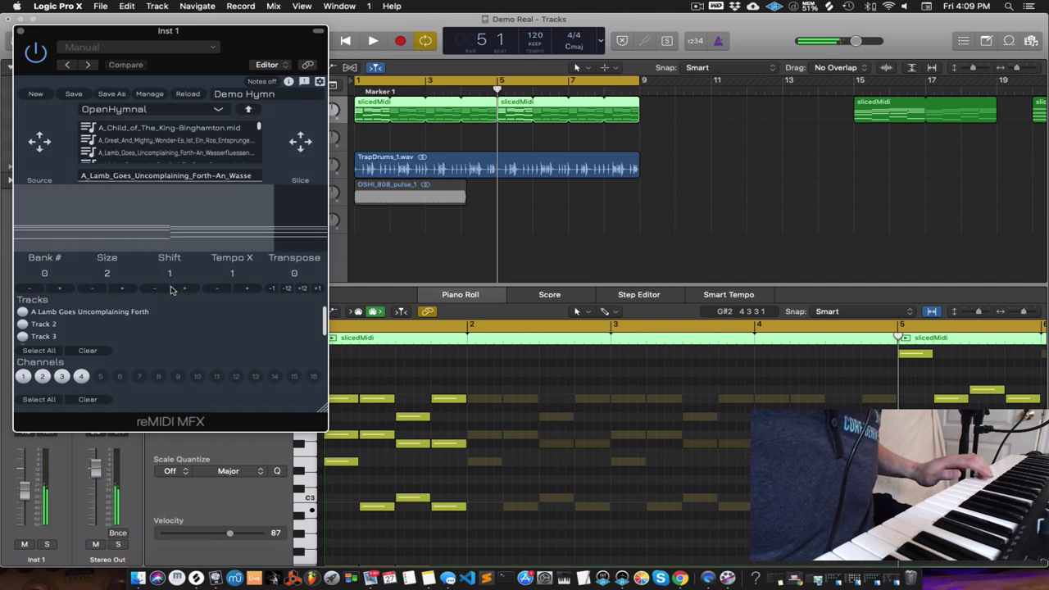
- Lower reMIDI's Tempo X through 0.75, 0.5 and 0.25 down to 0
{"action": "left_click", "coordinate": [220, 290]}
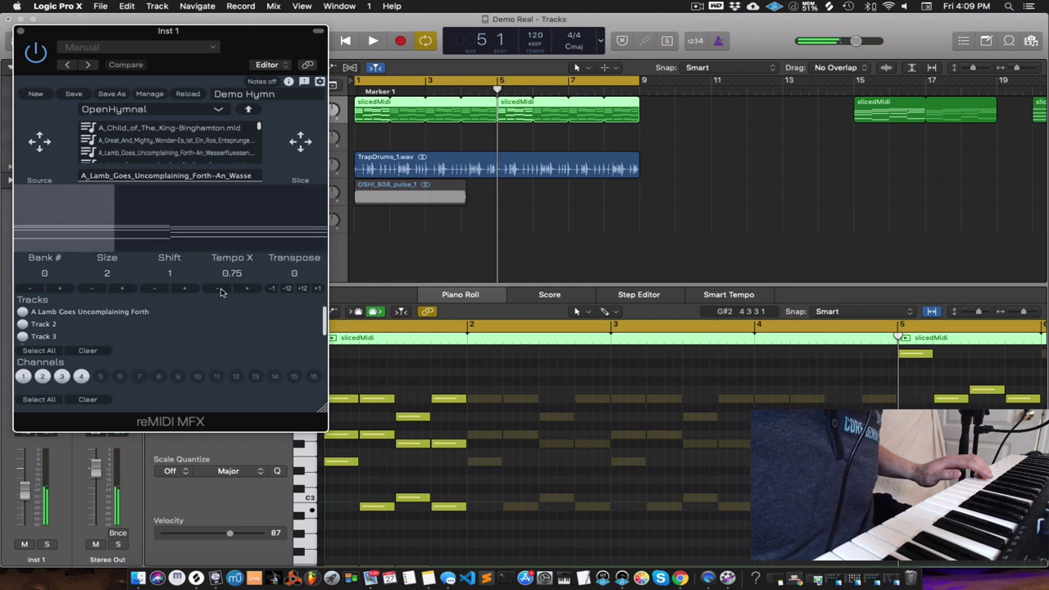
{"action": "left_click", "coordinate": [220, 290]}
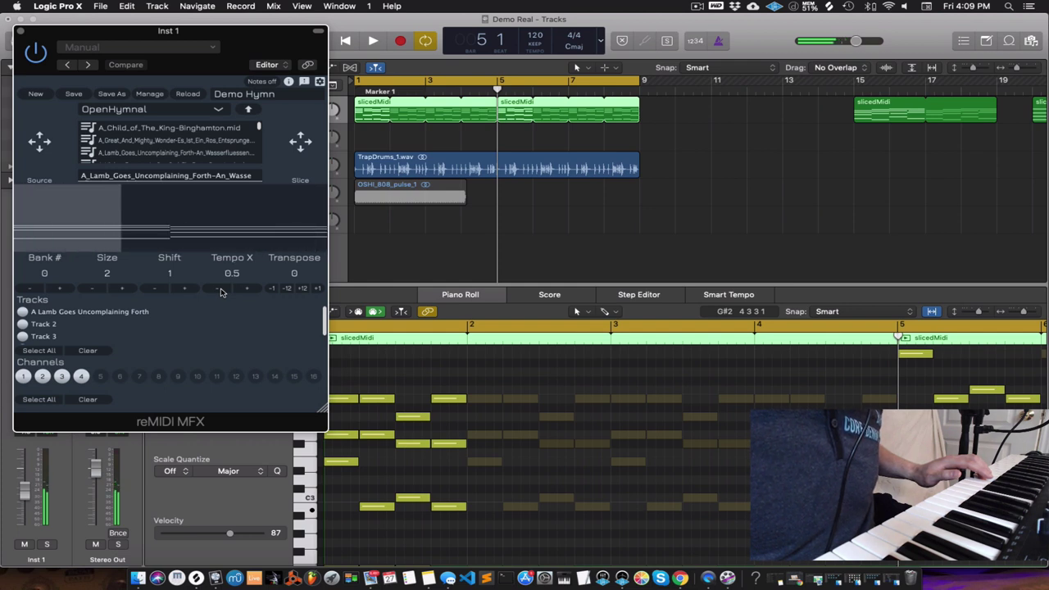
{"action": "left_click", "coordinate": [220, 291]}
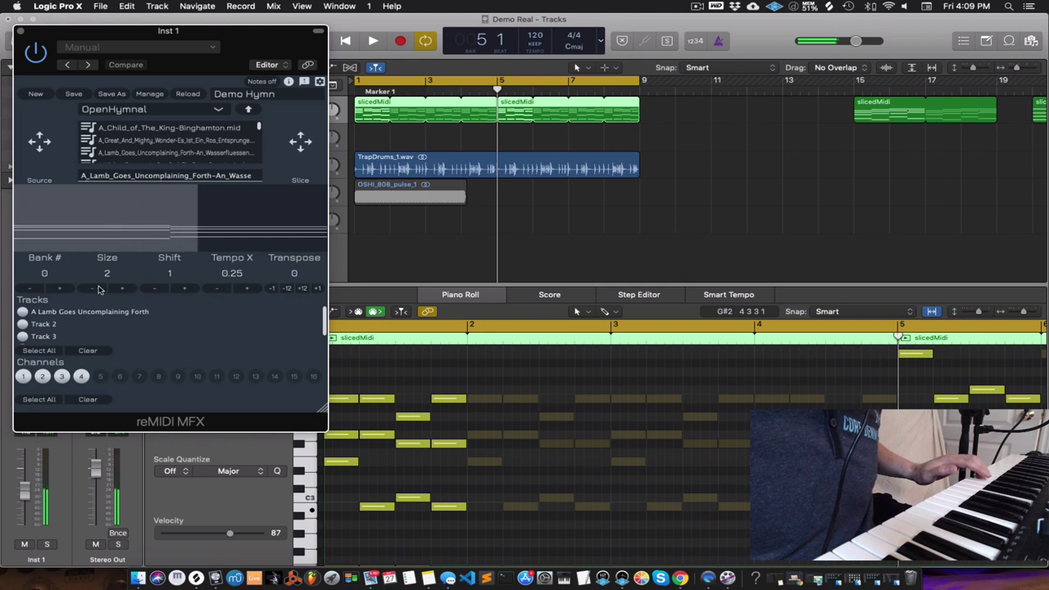
{"action": "left_click", "coordinate": [216, 289]}
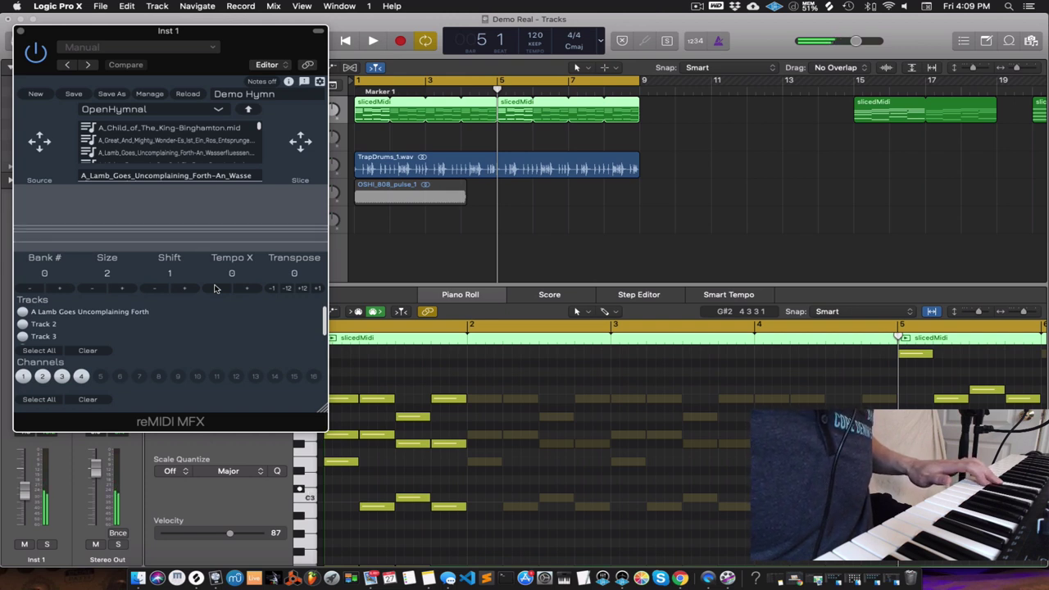
- Transpose the reMIDI slice up 12 semitones and mute the first three source tracks
{"action": "left_click", "coordinate": [301, 289]}
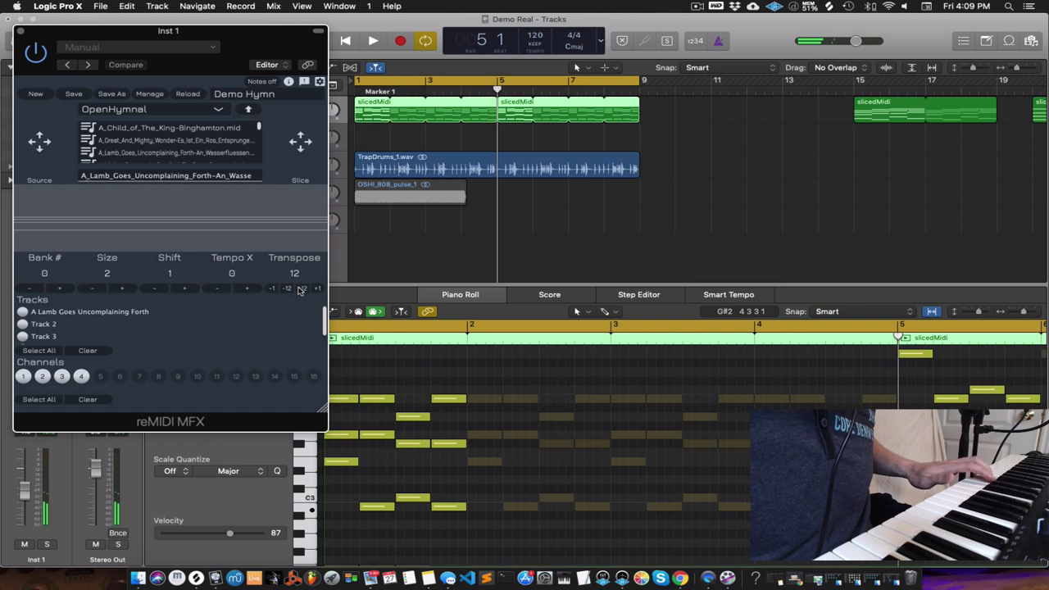
{"action": "left_click", "coordinate": [24, 313]}
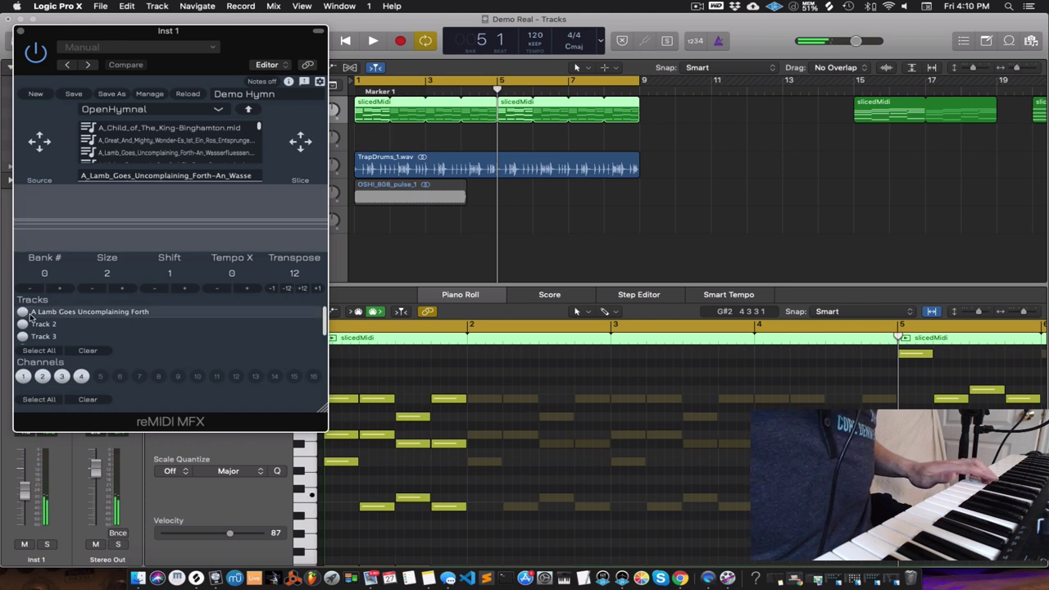
{"action": "left_click", "coordinate": [24, 324]}
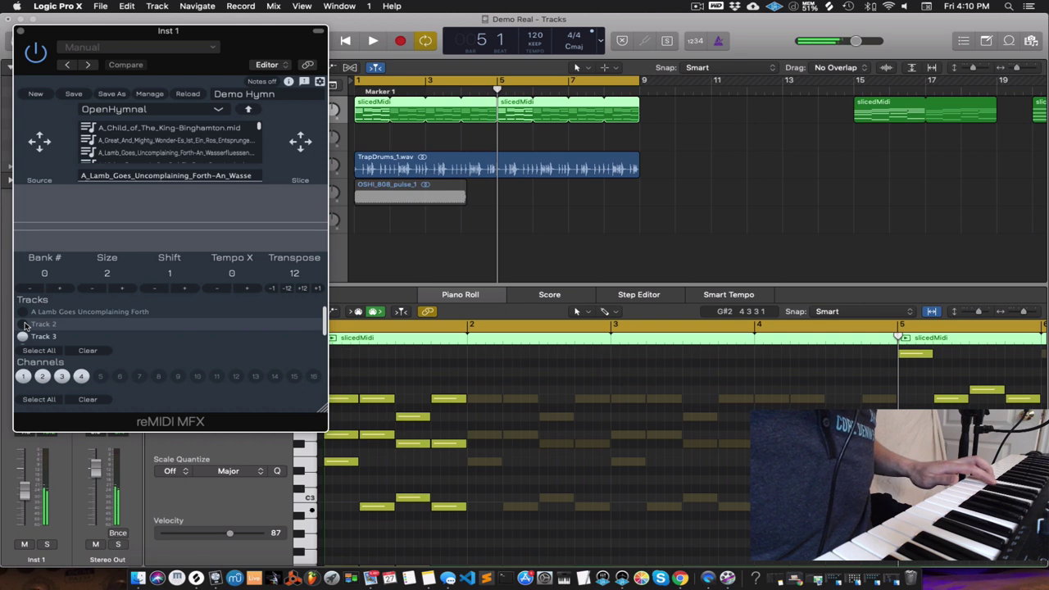
{"action": "left_click", "coordinate": [24, 336]}
{"action": "scroll", "coordinate": [25, 336], "scroll_direction": "down", "scroll_amount": 1}
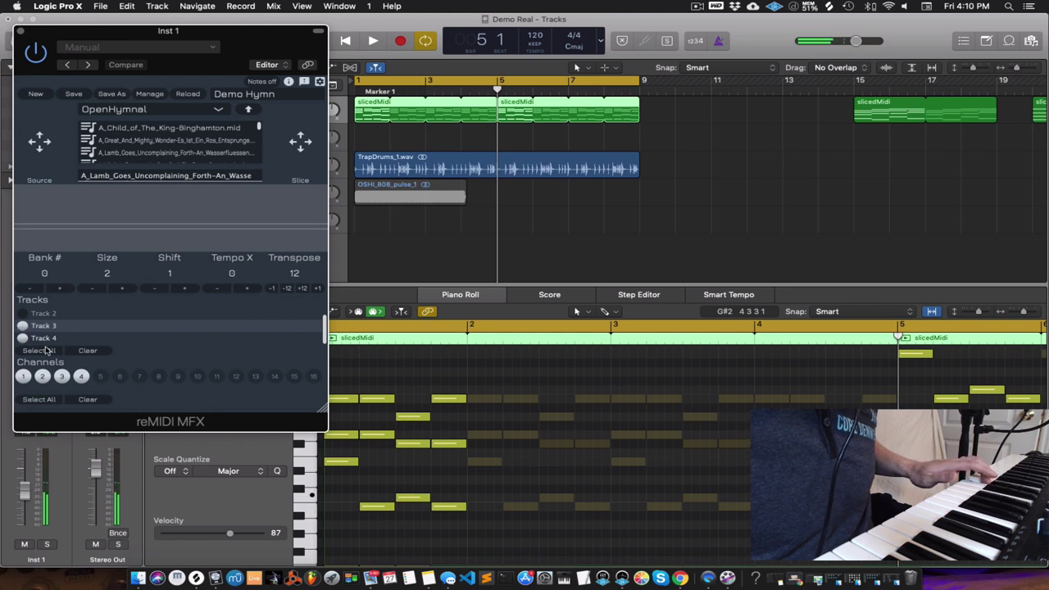
- Re-enable all the hymn's source tracks using Clear and Select All
{"action": "left_click", "coordinate": [47, 351]}
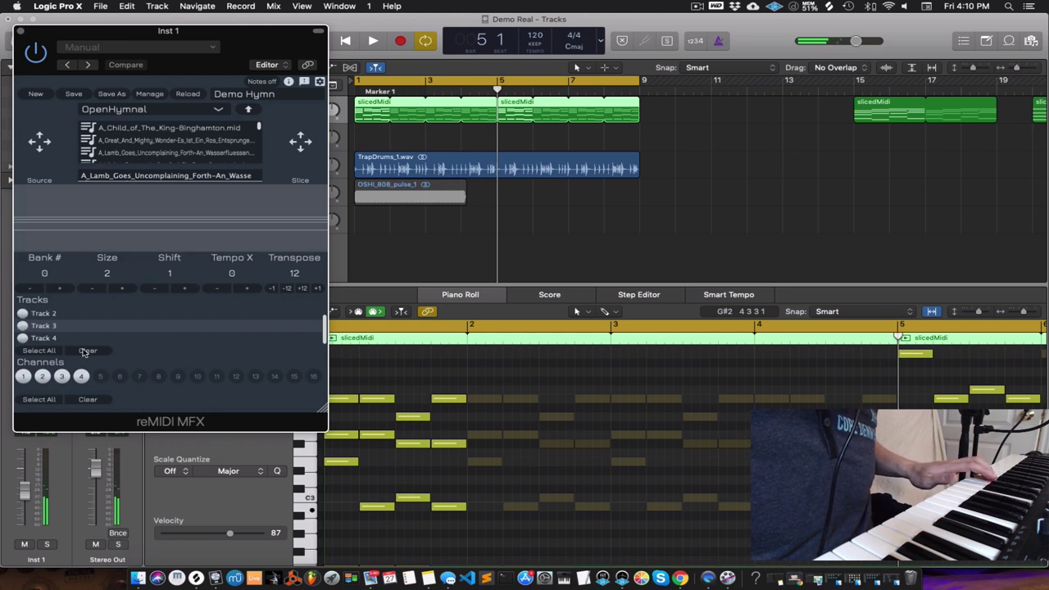
{"action": "left_click", "coordinate": [85, 352]}
{"action": "left_click", "coordinate": [52, 352]}
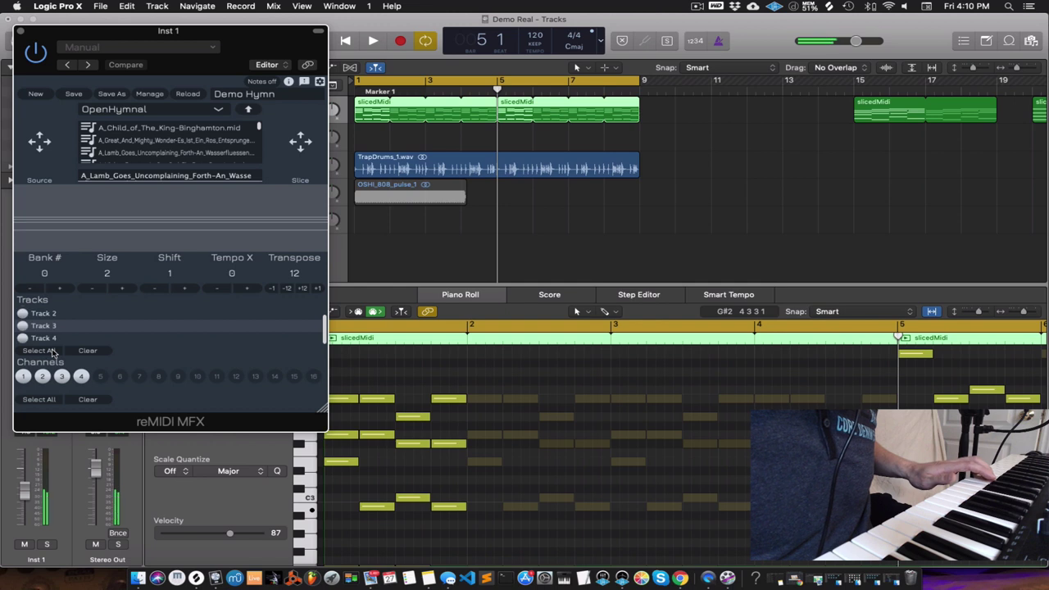
- Turn reMIDI's MIDI channels 4, 2 and 1 off, then re-enable channels 2 through 4
{"action": "left_click", "coordinate": [80, 377]}
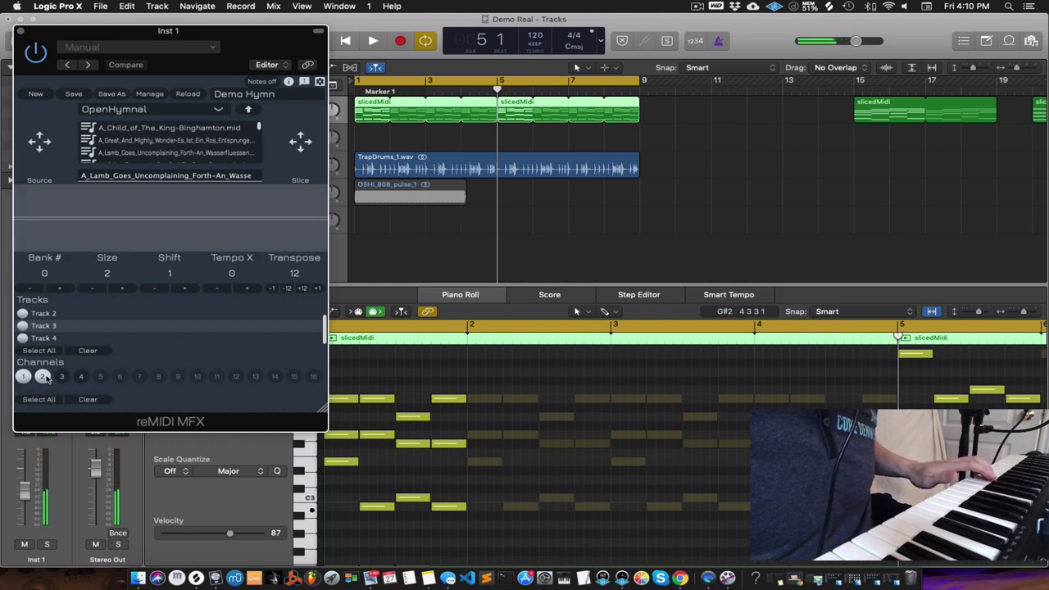
{"action": "left_click", "coordinate": [43, 377]}
{"action": "left_click", "coordinate": [24, 378]}
{"action": "left_click_drag", "start_coordinate": [43, 378], "coordinate": [80, 377]}
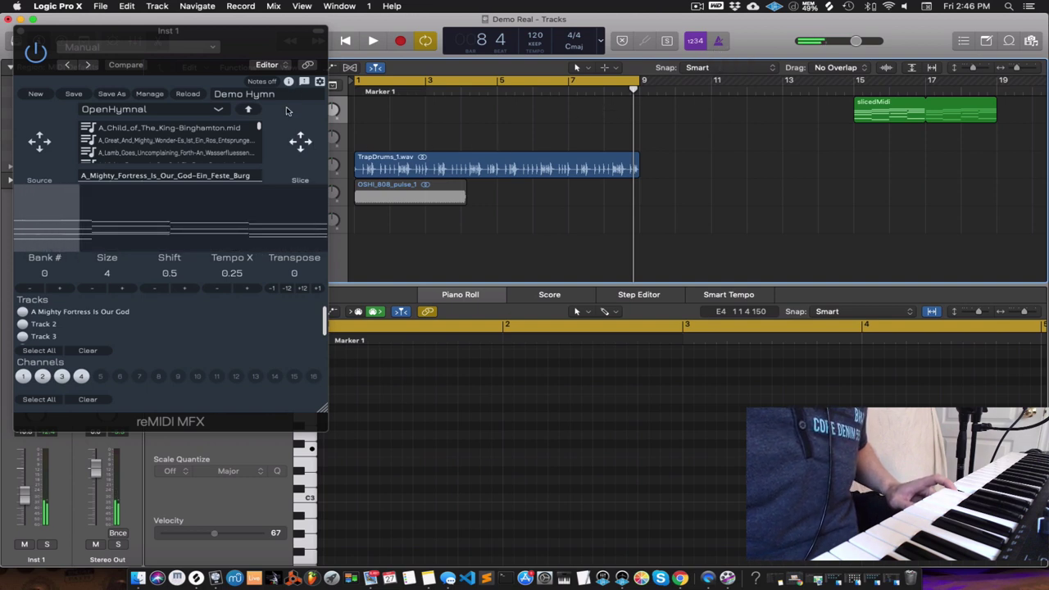
- Drop a slice onto Inst 1 at bar 1, transpose +12, and add a second region at bar 5
{"action": "left_click_drag", "start_coordinate": [299, 141], "coordinate": [358, 105]}
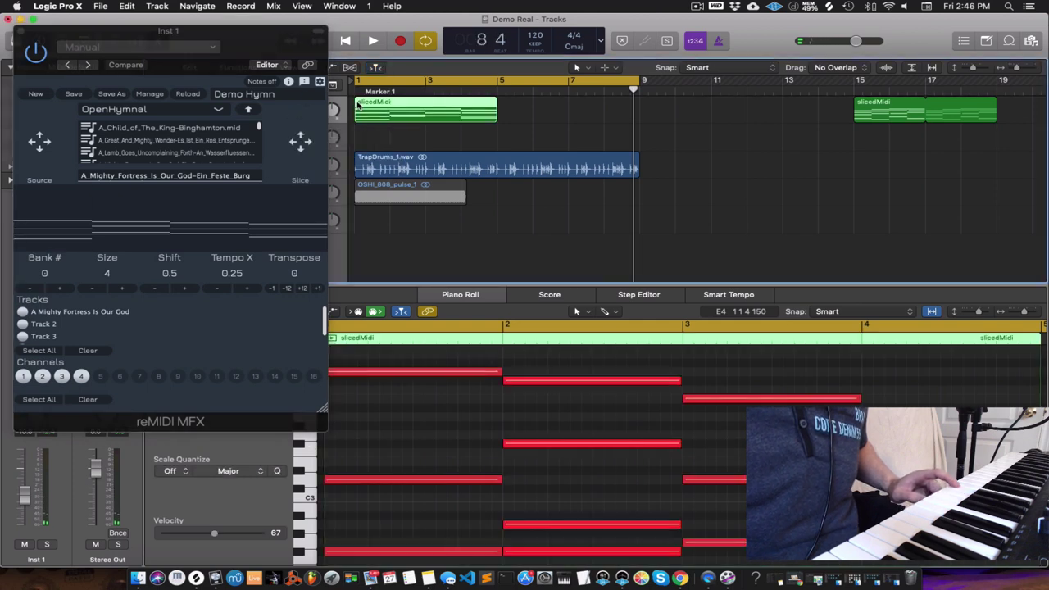
{"action": "left_click", "coordinate": [305, 290]}
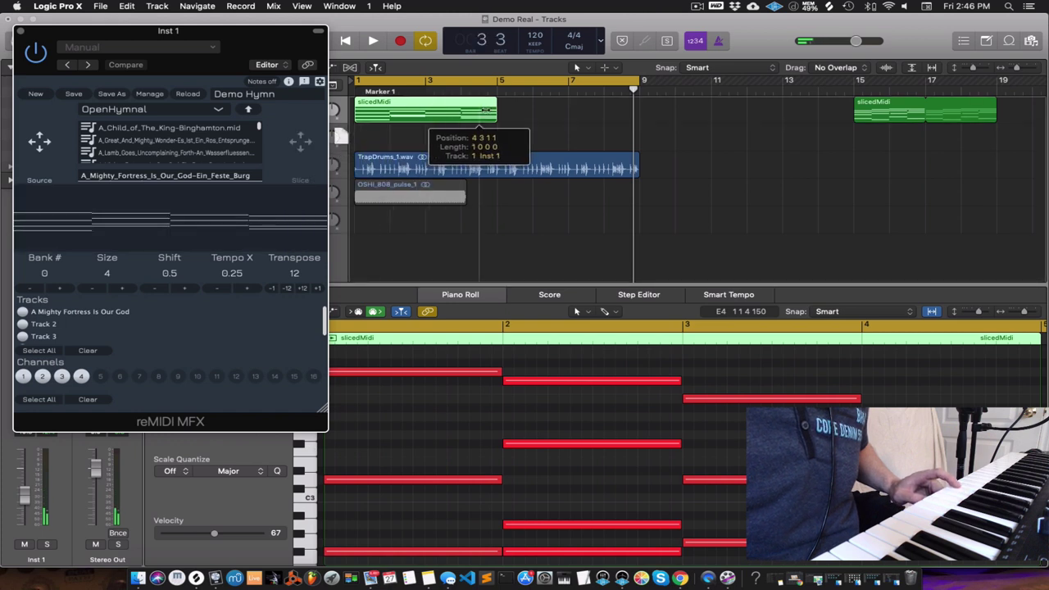
{"action": "key", "text": "super+r"}
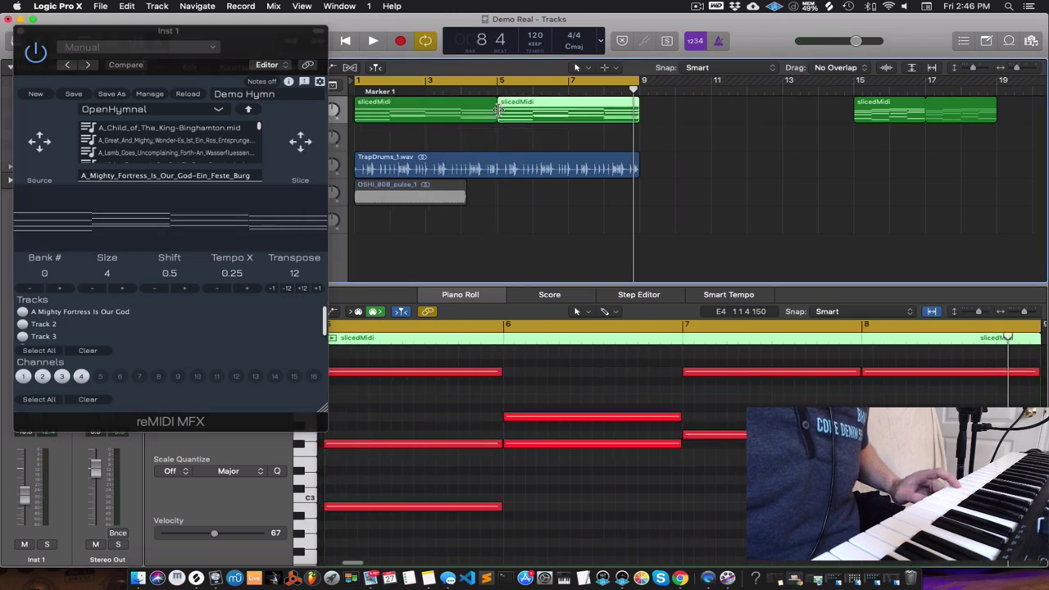
- Close reMIDI, return to bar 1 and play back the slicedMidi regions on Inst 1
{"action": "left_click", "coordinate": [19, 32]}
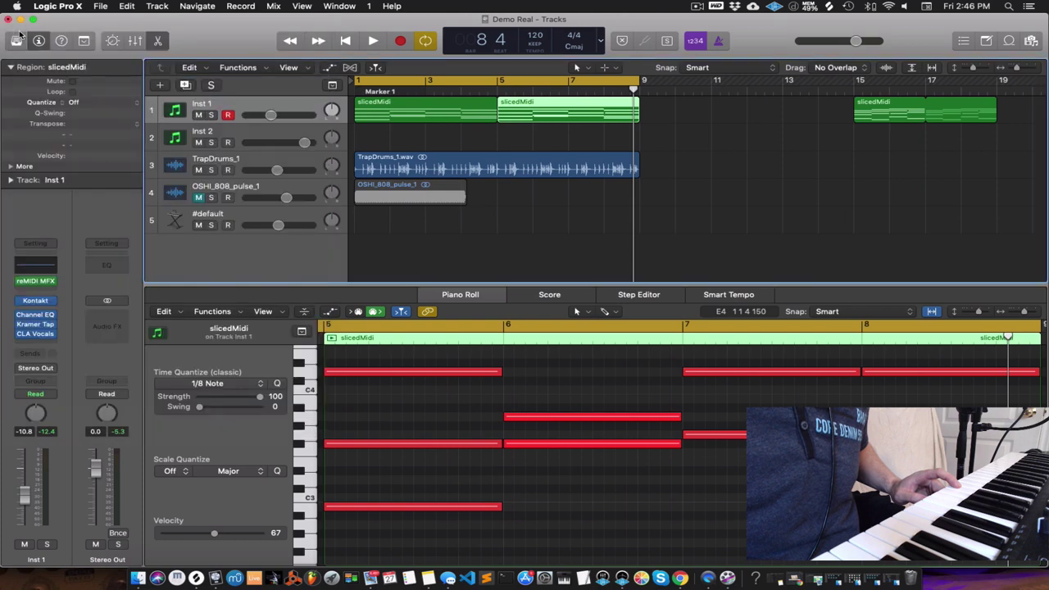
{"action": "left_click", "coordinate": [345, 41]}
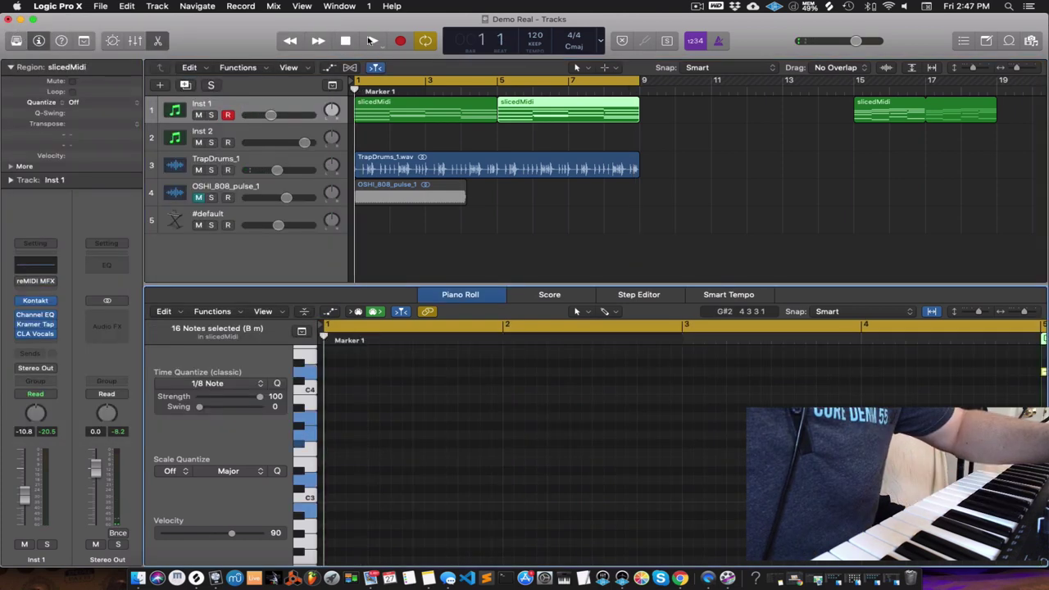
{"action": "left_click", "coordinate": [371, 41]}
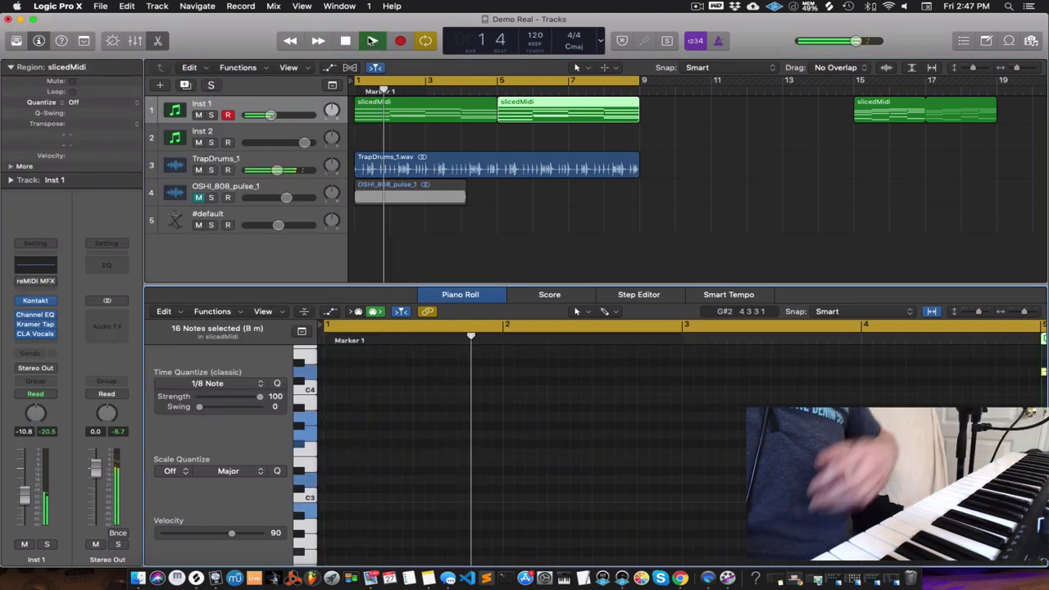